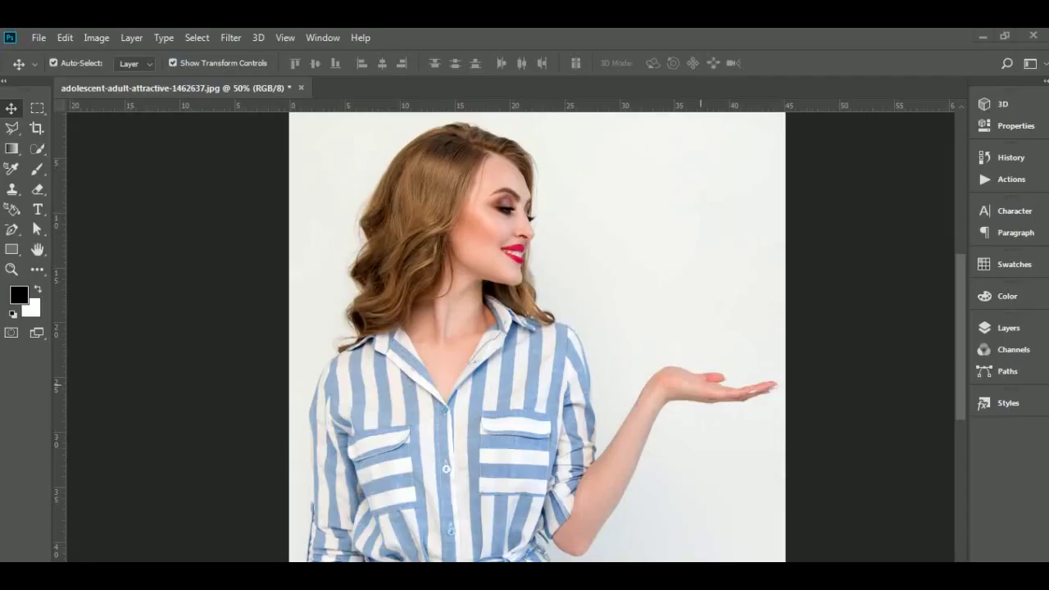
- Expand the Layers panel and select Layer 0 of the portrait
left_click(985, 328)
left_click(865, 249)
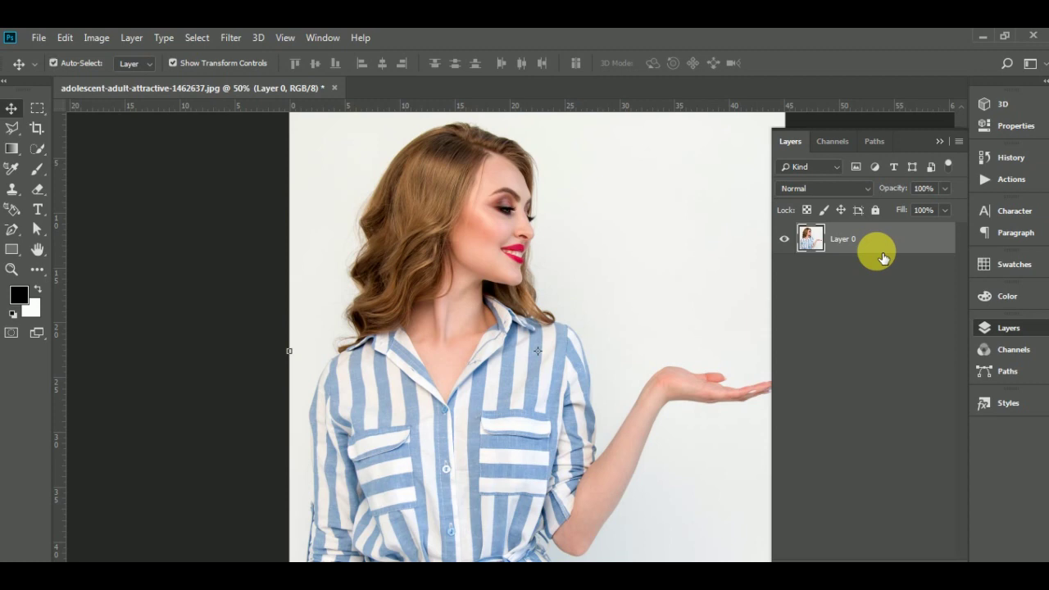
- Duplicate Layer 0 as a new layer named 'Reduce Noise'
left_click(130, 38)
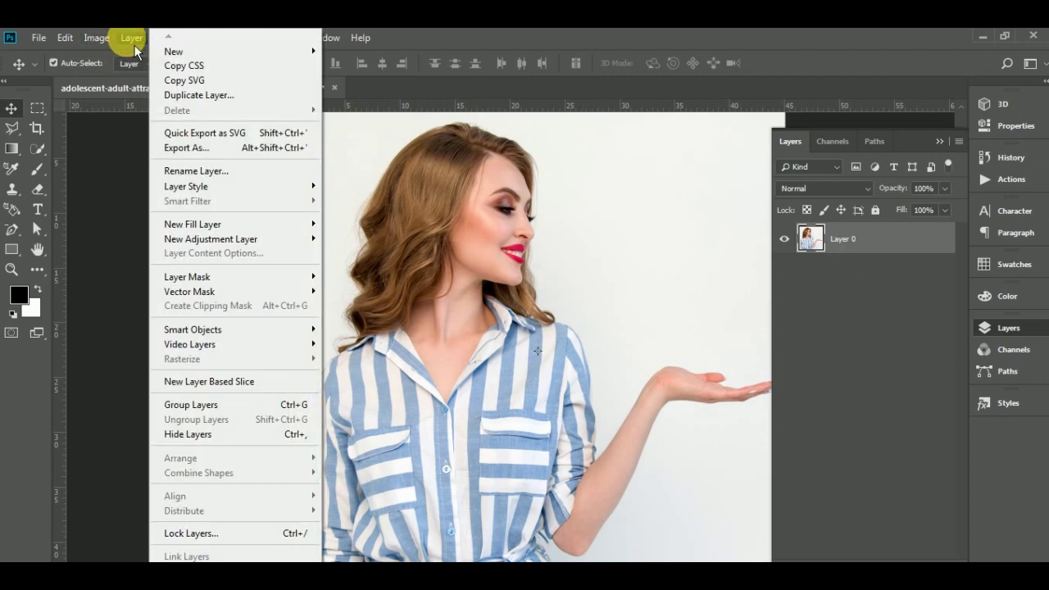
left_click(269, 97)
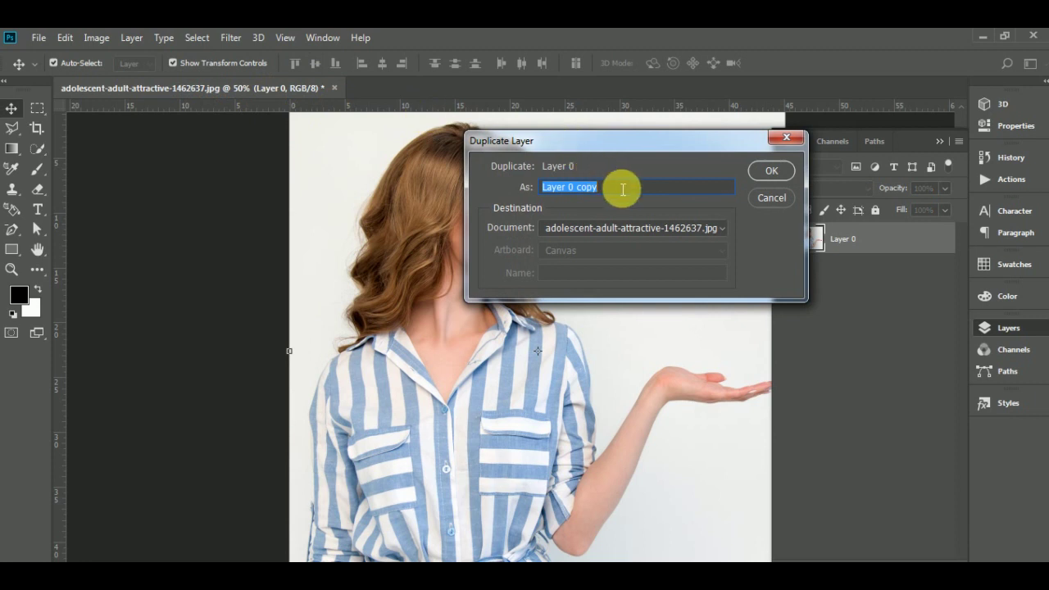
type("Reduce Noise")
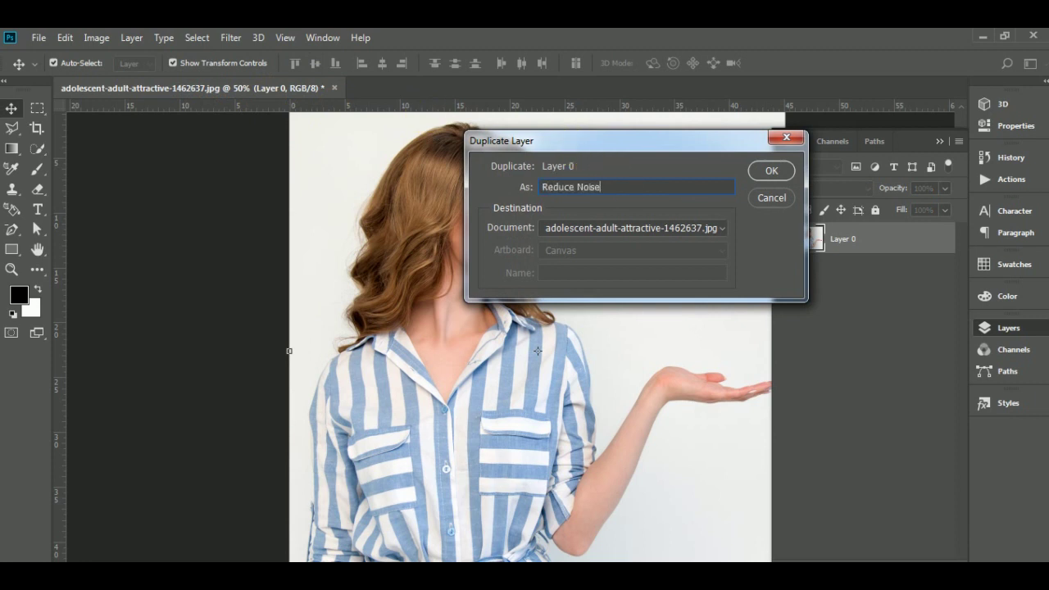
left_click(771, 171)
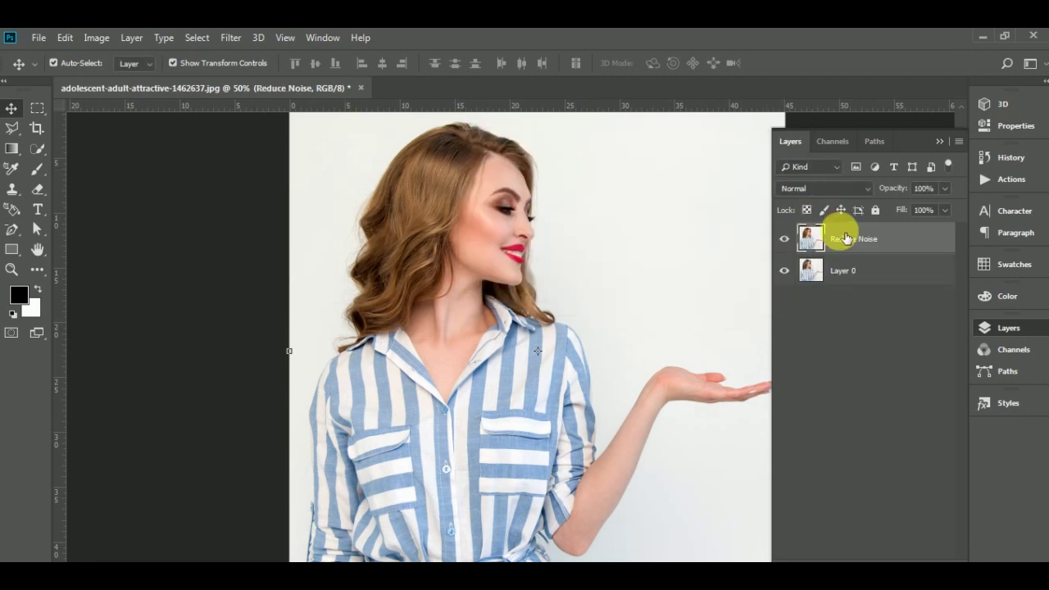
- Open the Reduce Noise filter with its preview at 200% on the nose, lips and chin
left_click(231, 38)
mouse_move(316, 257)
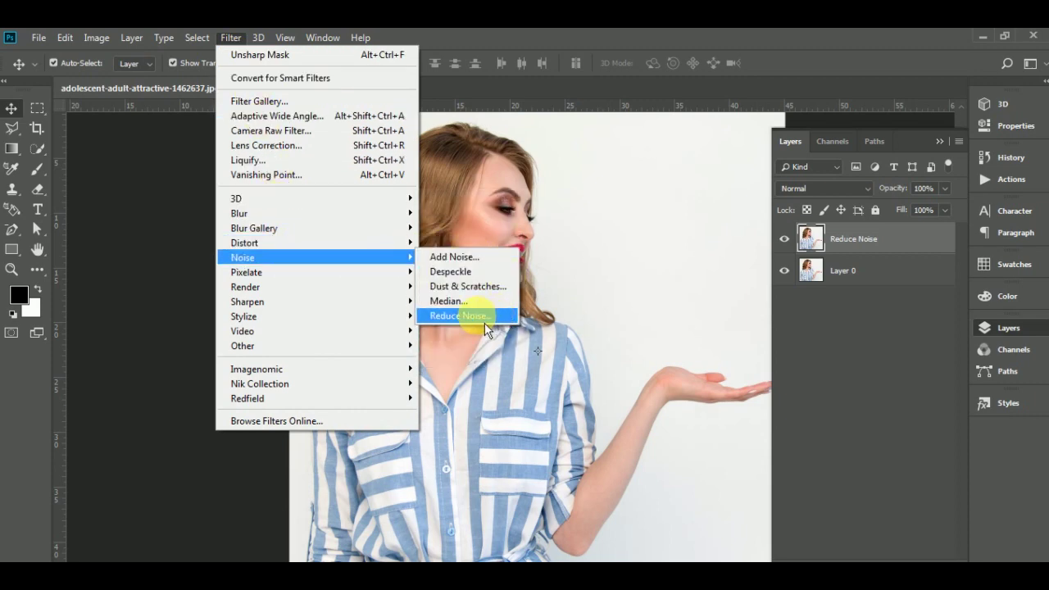
left_click(508, 317)
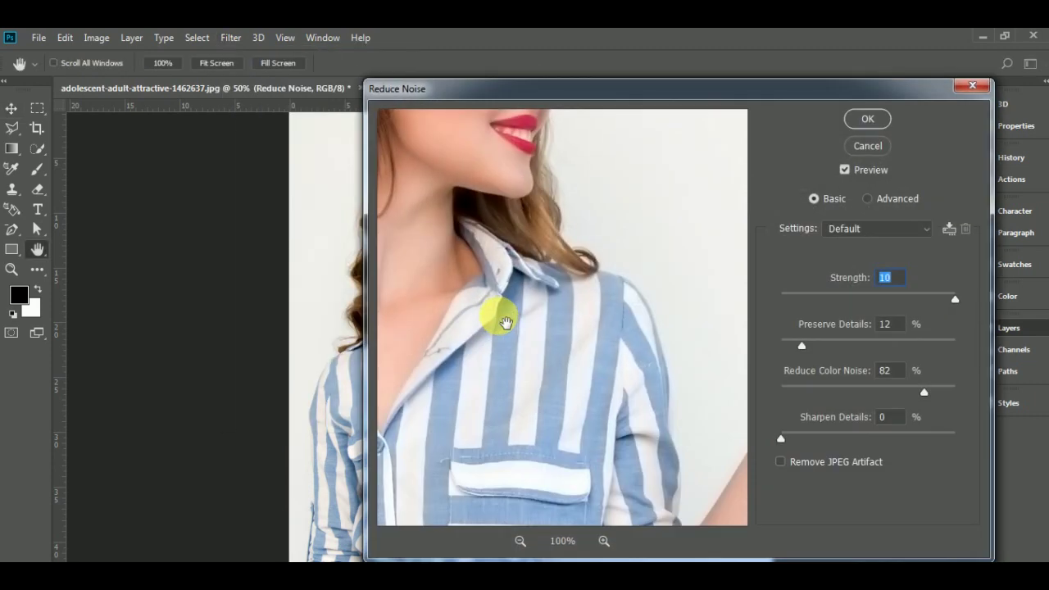
left_click_drag(545, 206, 580, 352)
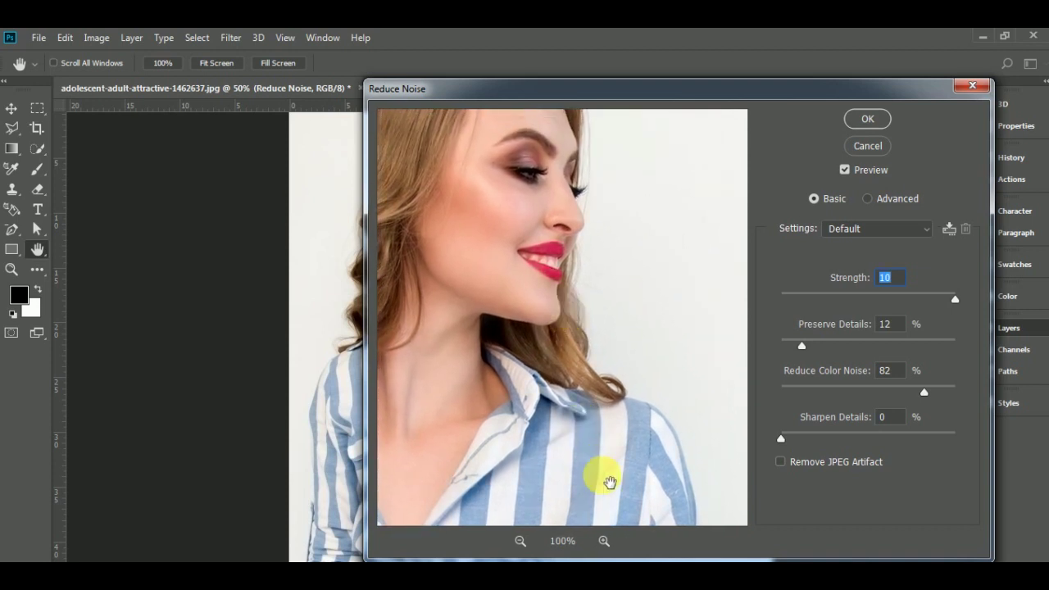
left_click(606, 544)
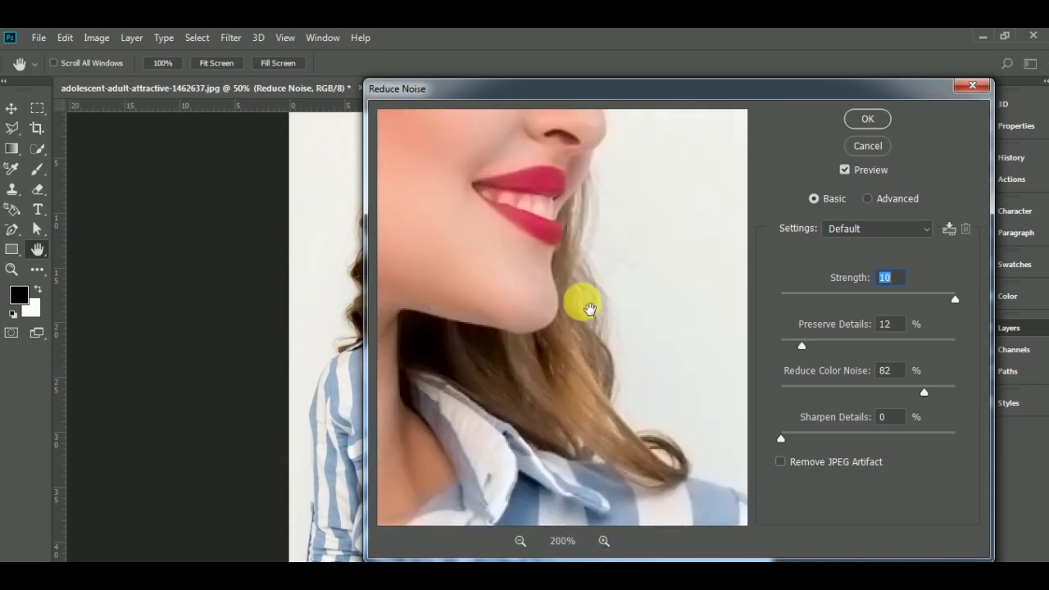
left_click_drag(582, 302, 609, 421)
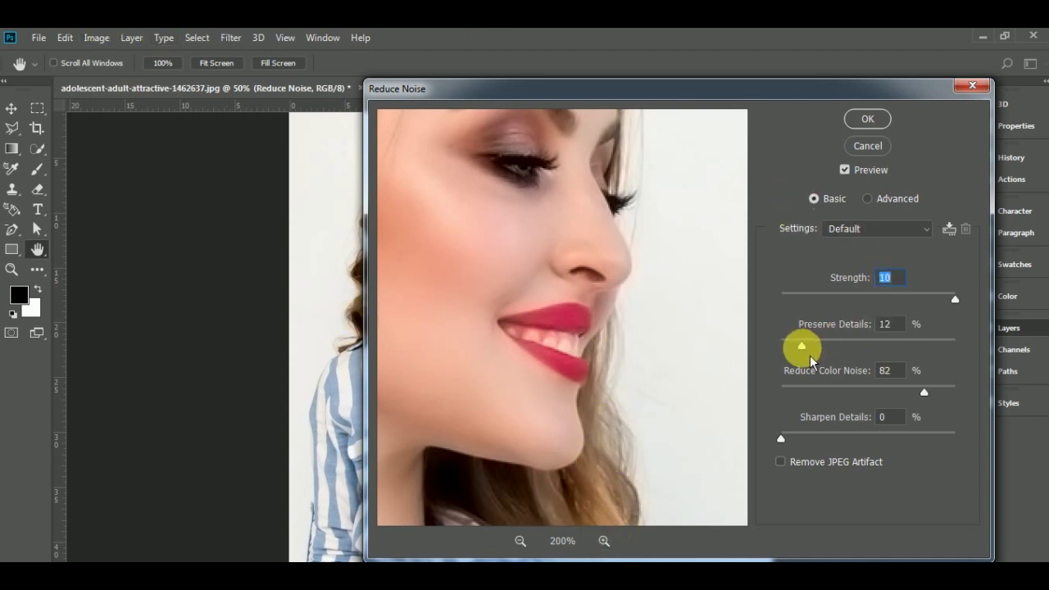
- Set Preserve Details to 0% and Reduce Color Noise to 100%, keeping Strength 10
left_click_drag(809, 355, 778, 355)
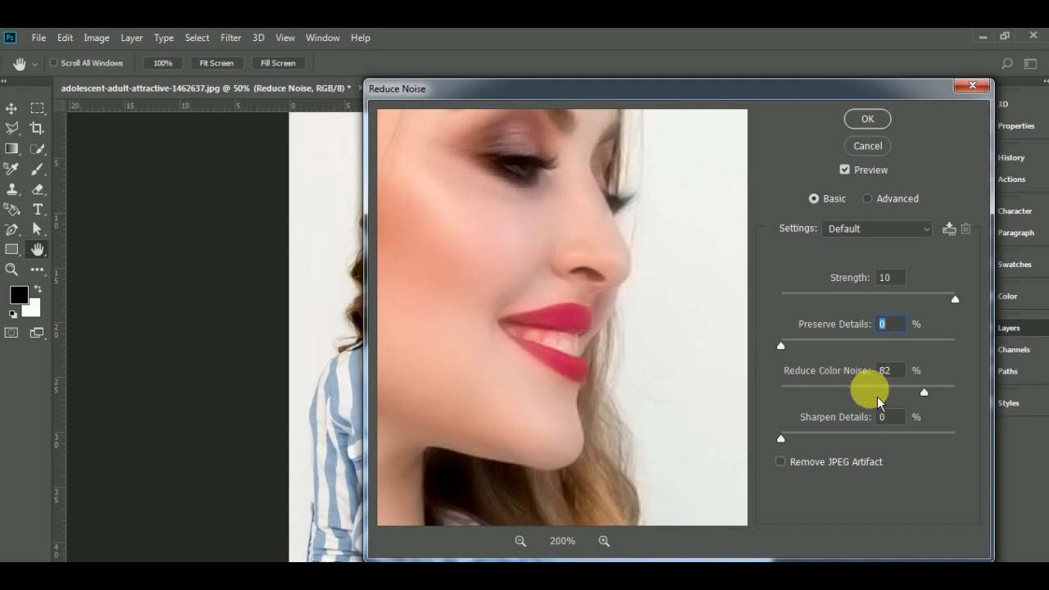
left_click_drag(916, 398, 975, 403)
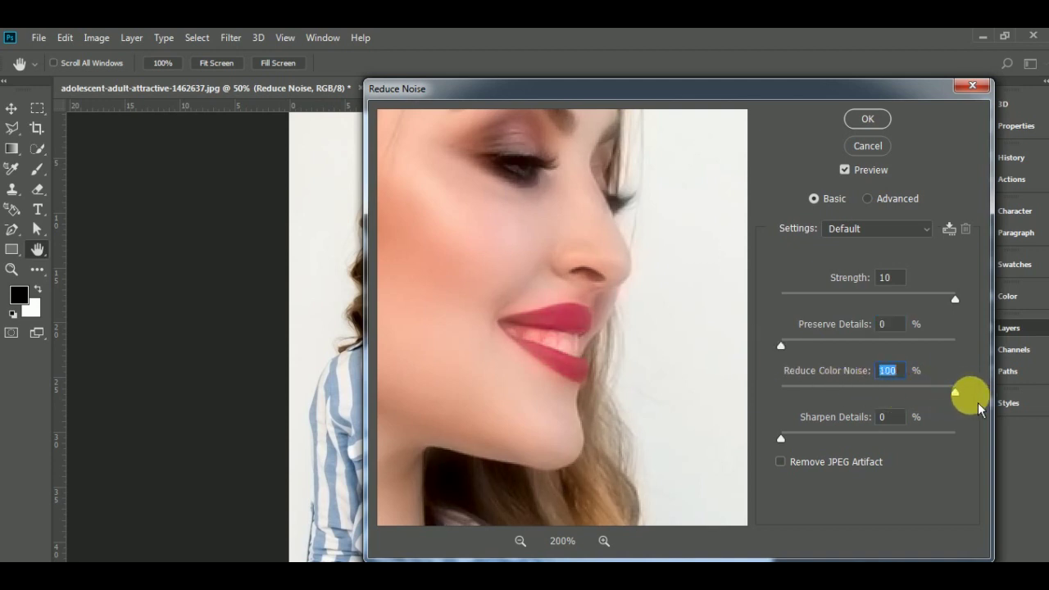
left_click(784, 446)
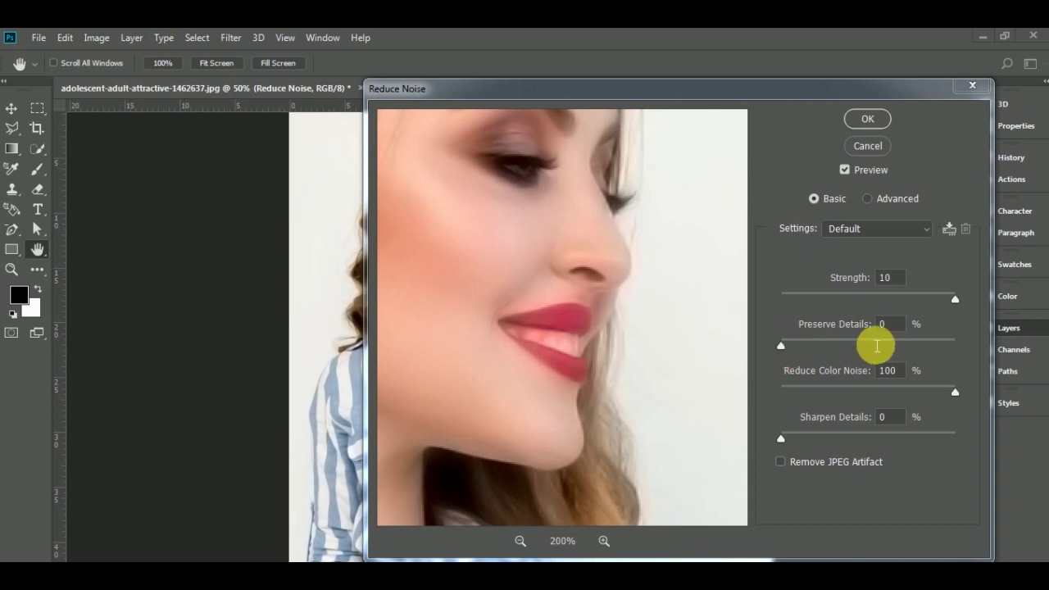
- Apply Reduce Noise with Preserve Details 8% and Reduce Color Noise 90%
left_click(889, 333)
left_click_drag(780, 345, 803, 358)
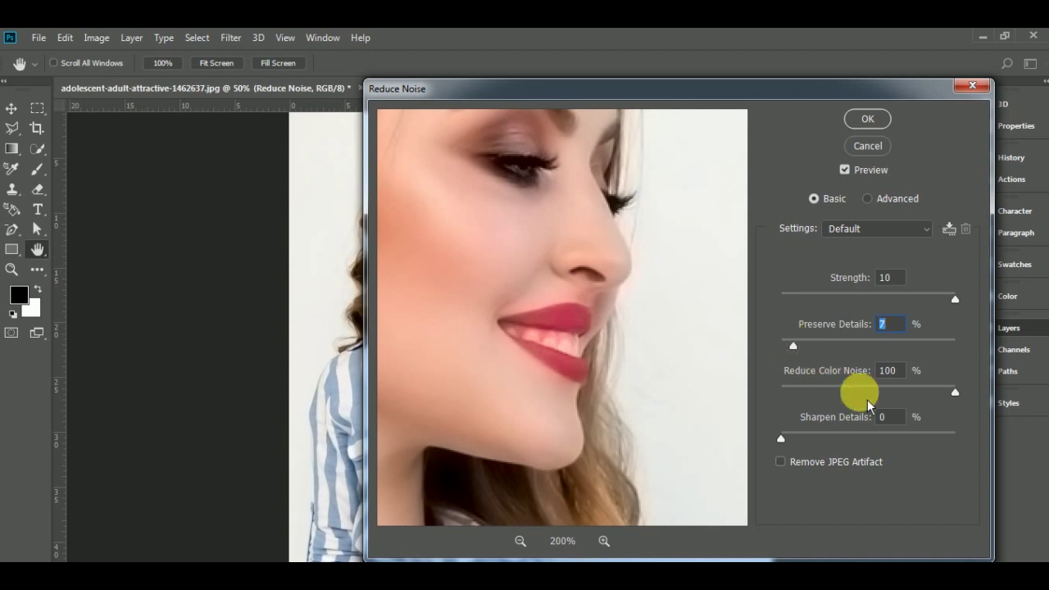
left_click(964, 400)
left_click_drag(963, 397, 945, 397)
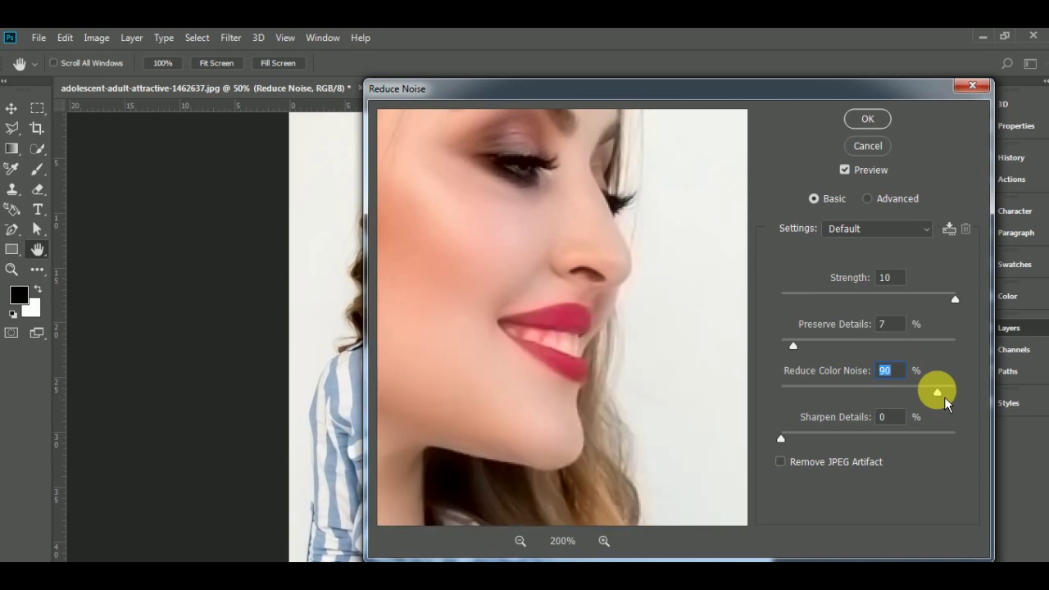
left_click_drag(944, 396, 934, 397)
left_click_drag(936, 398, 939, 398)
left_click(801, 353)
left_click_drag(800, 353, 802, 353)
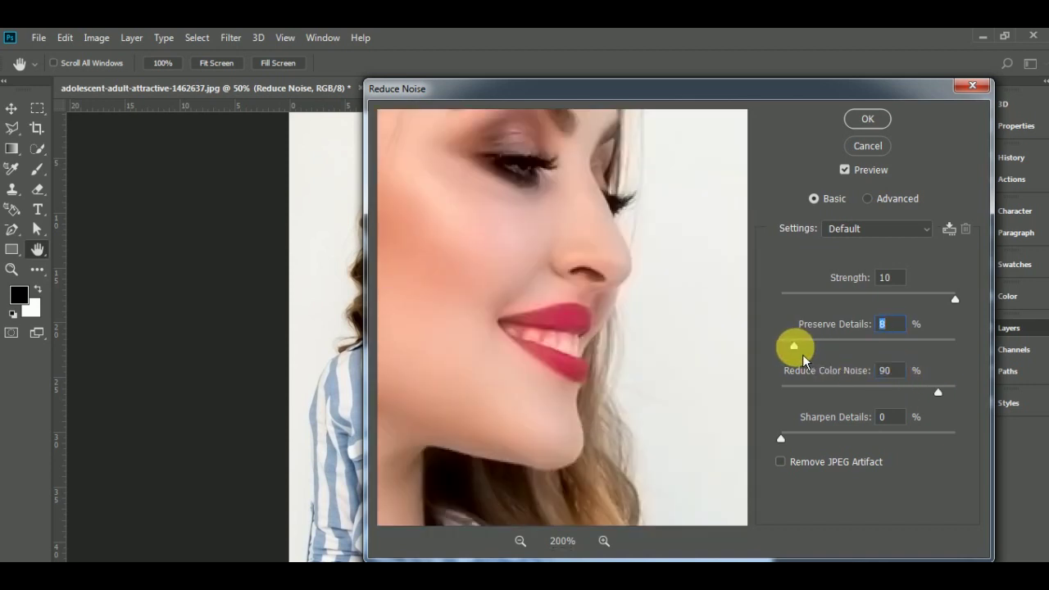
left_click(869, 120)
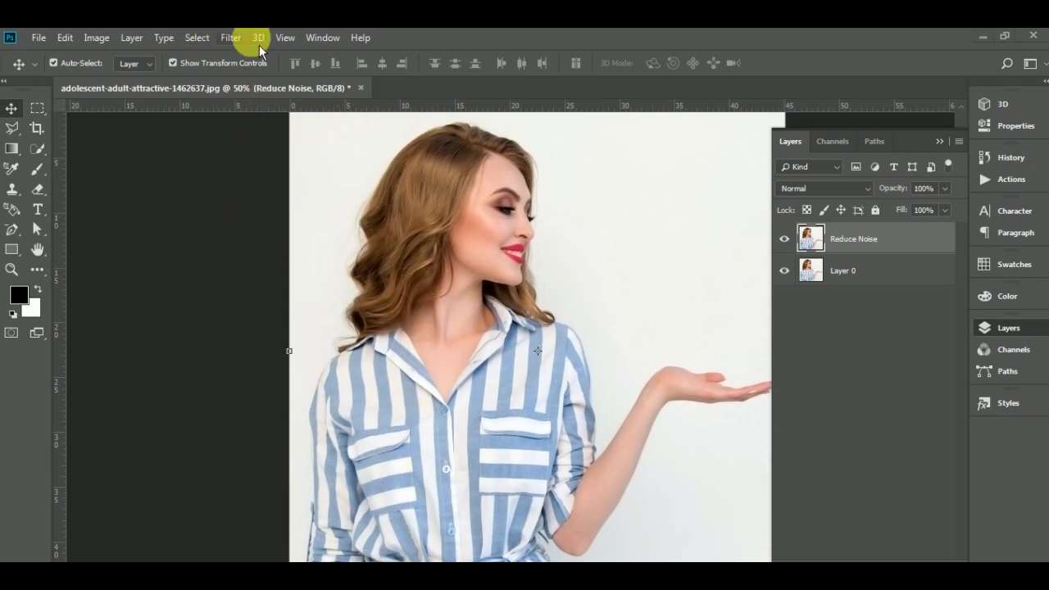
- Open Unsharp Mask with its preview at 200%, centred on the lips
left_click(233, 40)
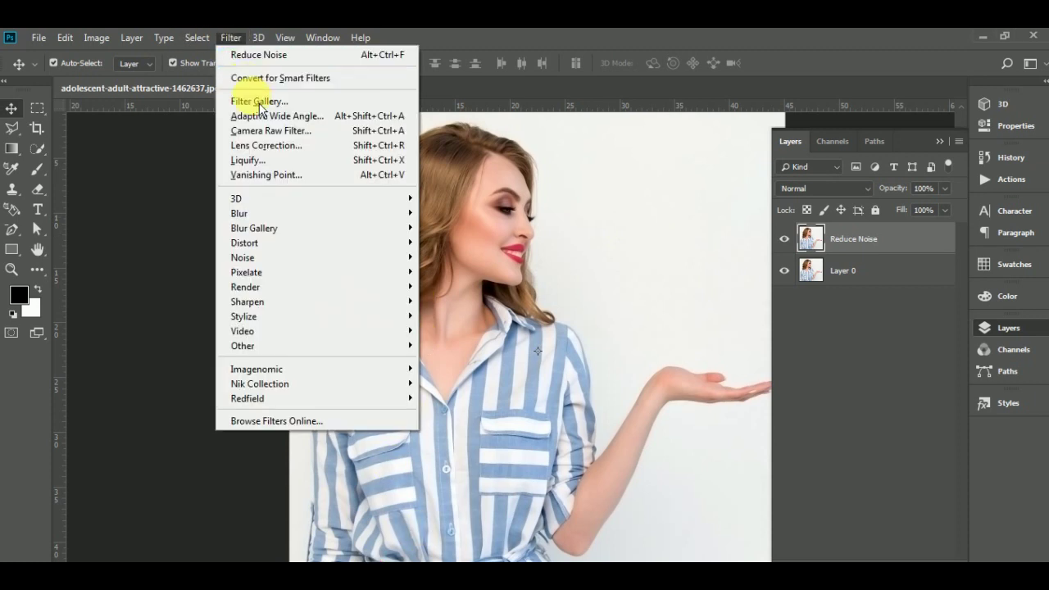
mouse_move(247, 301)
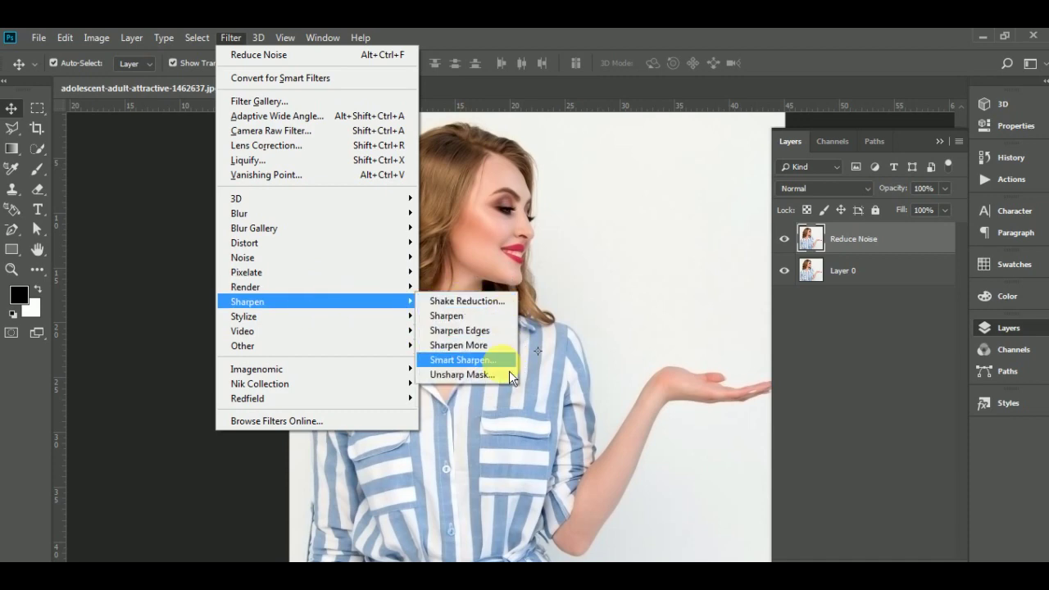
left_click(504, 375)
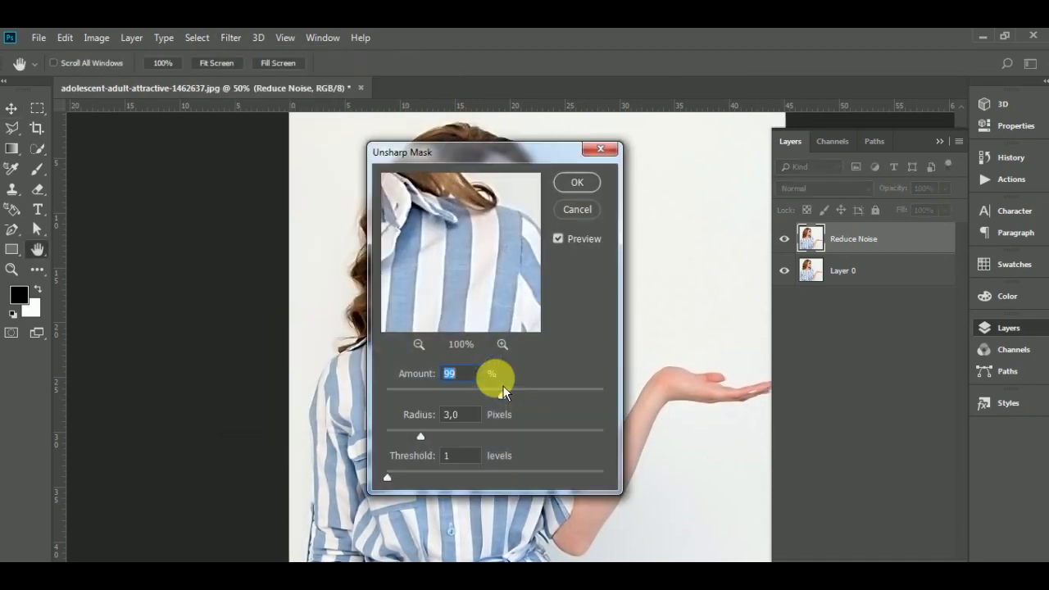
left_click_drag(498, 156, 538, 191)
left_click_drag(480, 227, 545, 317)
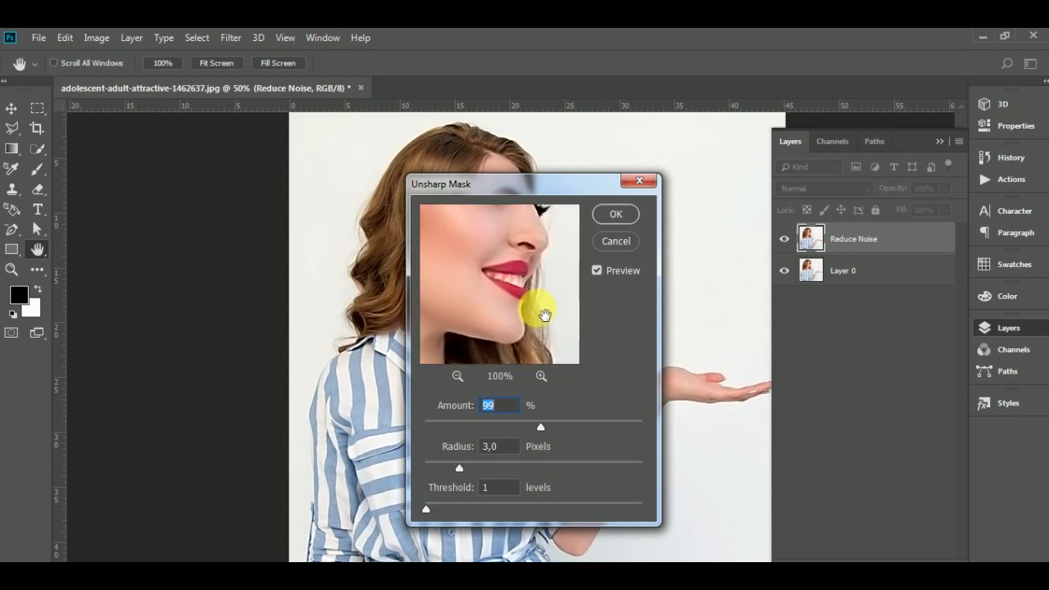
left_click(541, 375)
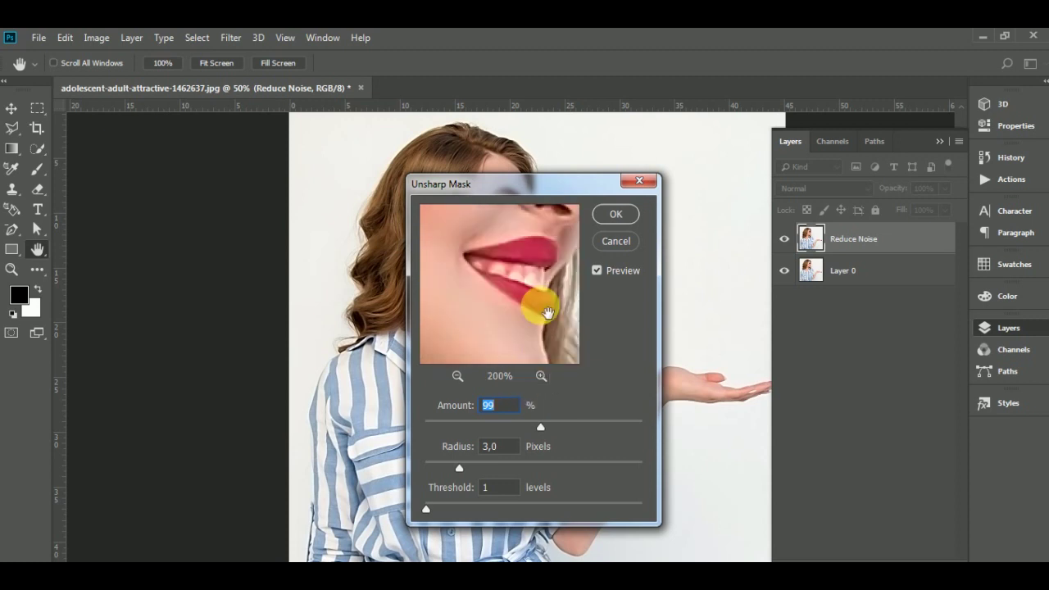
left_click_drag(548, 312, 479, 324)
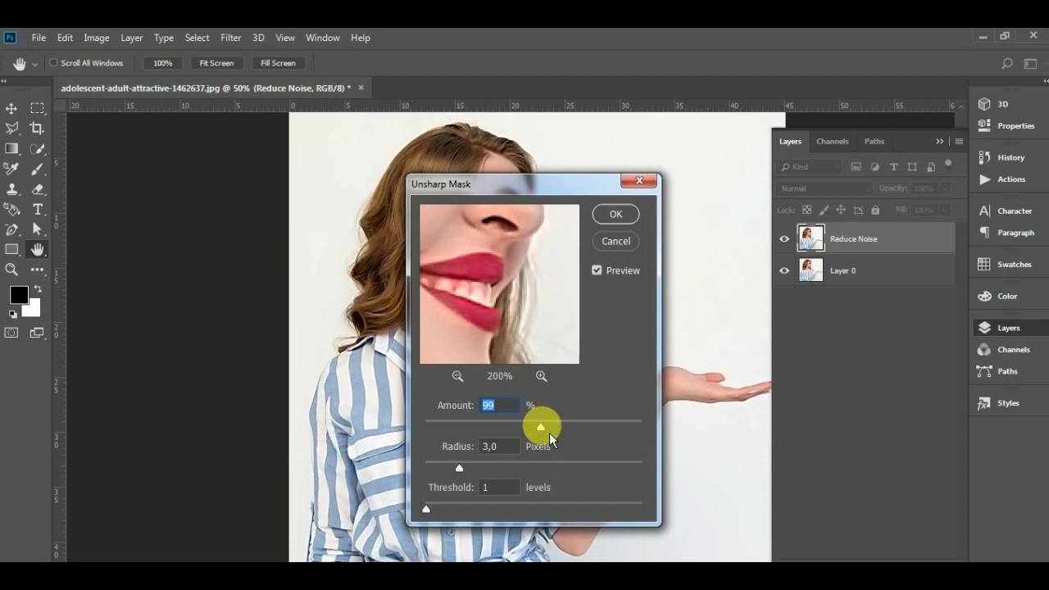
- Set the sharpening Amount to about 109%, previewing the face at 100%
left_click_drag(548, 432, 570, 420)
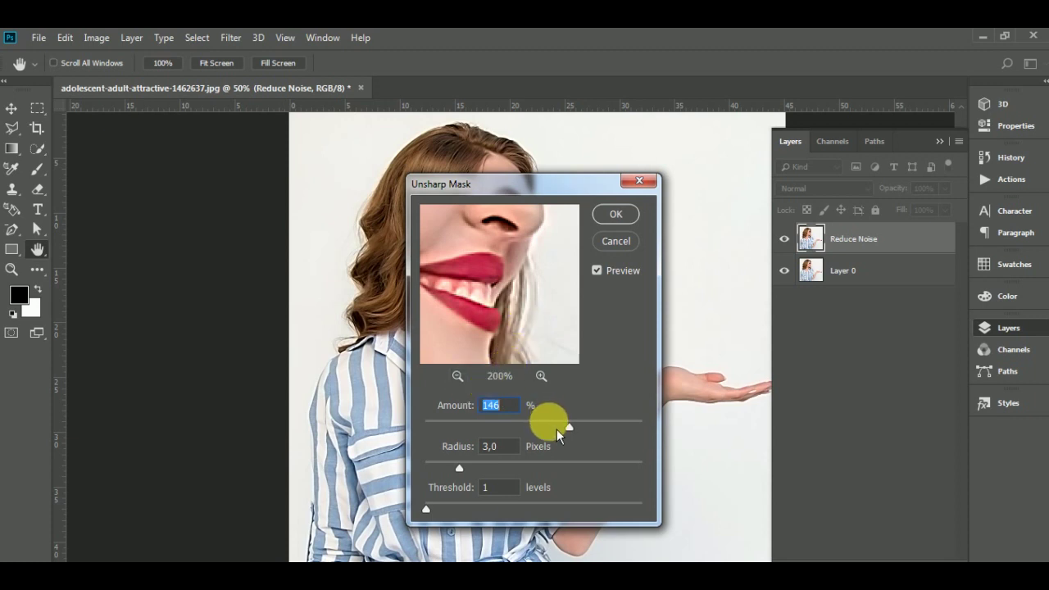
left_click(556, 428)
left_click(457, 375)
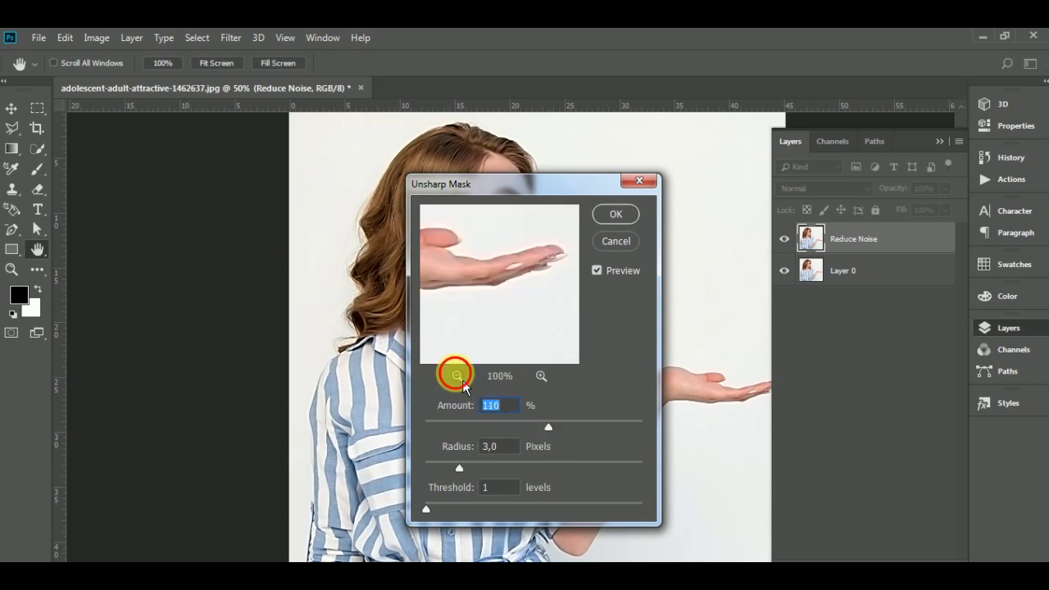
left_click(496, 267)
left_click_drag(501, 272, 533, 300)
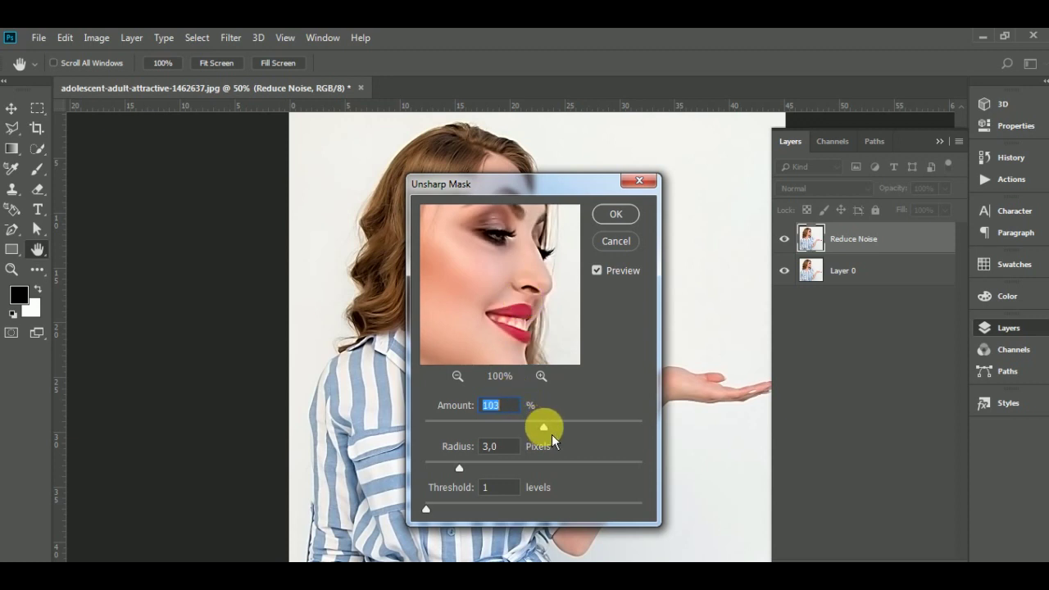
left_click_drag(551, 435, 555, 435)
- Apply Unsharp Mask with Radius 2,1 pixels, Amount 109% and Threshold 1
left_click(460, 470)
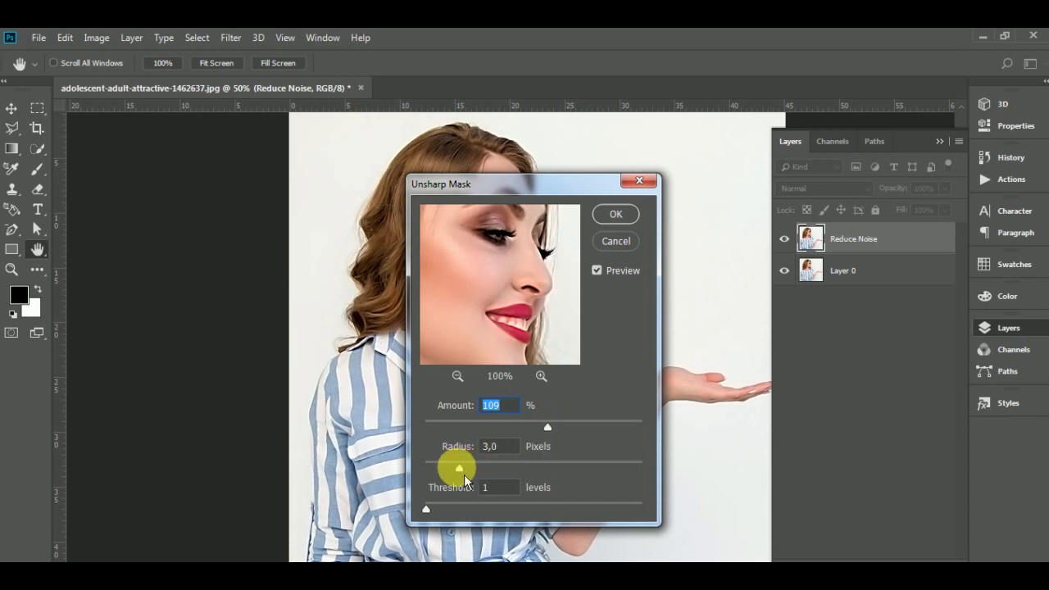
left_click_drag(458, 469, 427, 469)
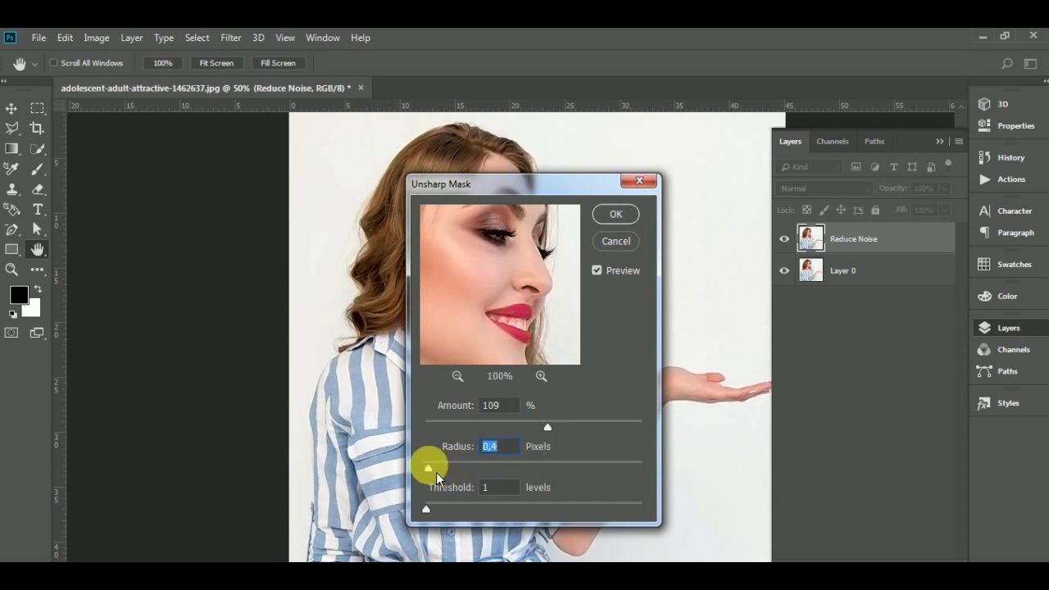
left_click_drag(437, 473, 457, 481)
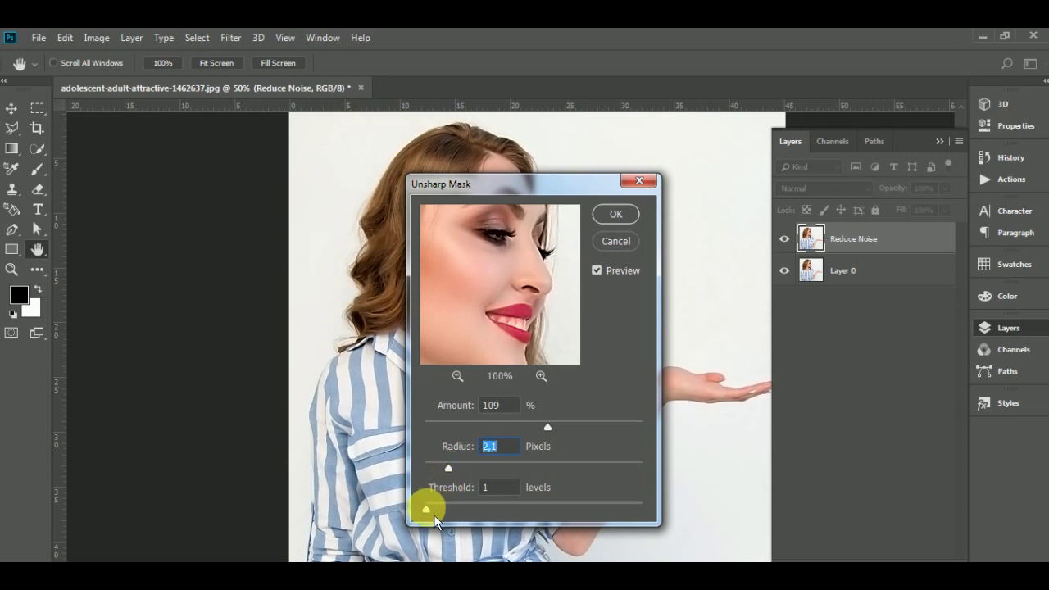
left_click(518, 493)
double_click(487, 490)
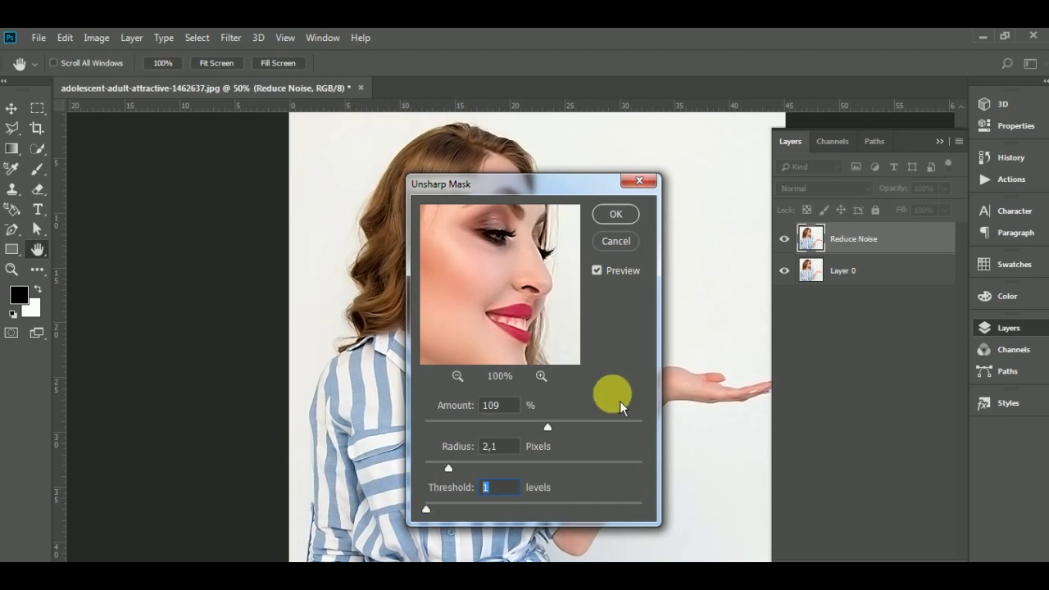
left_click(634, 219)
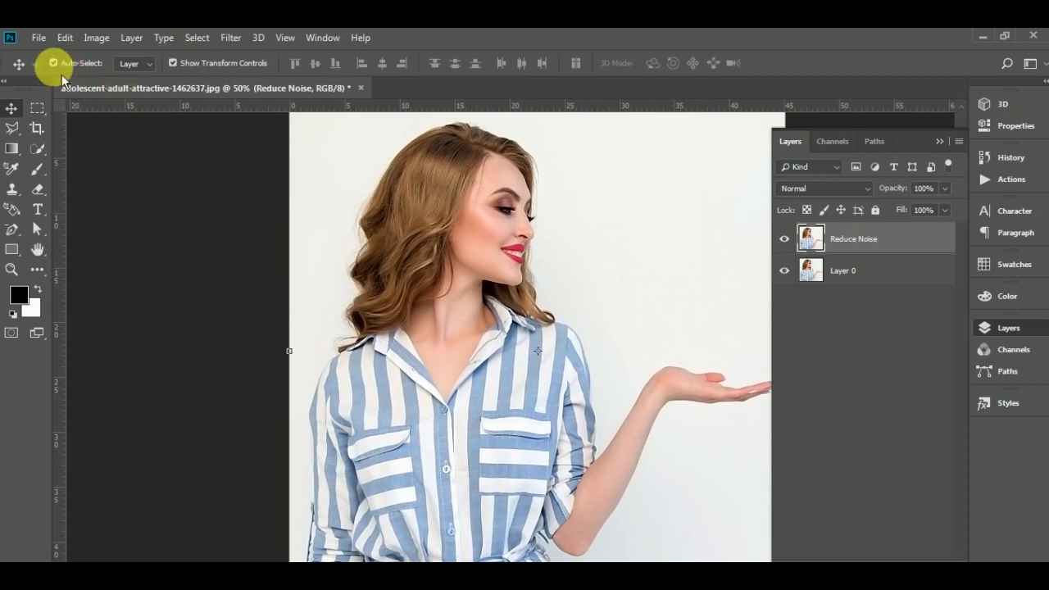
- Apply Curves with a slightly lifted midtone, shadow 14 raised to 17 and highlight 228 to 230
left_click(97, 39)
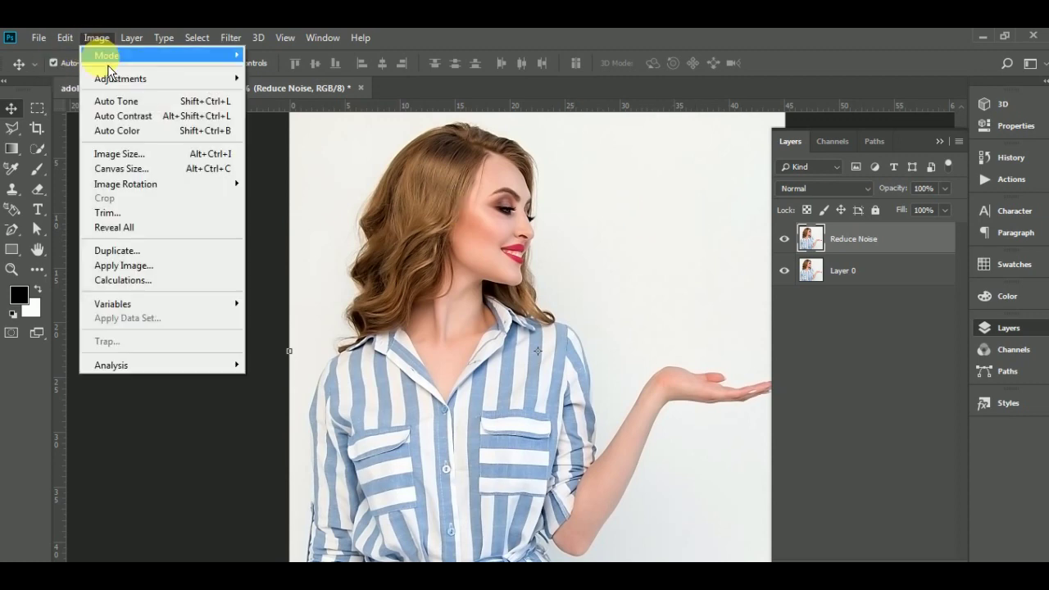
mouse_move(121, 78)
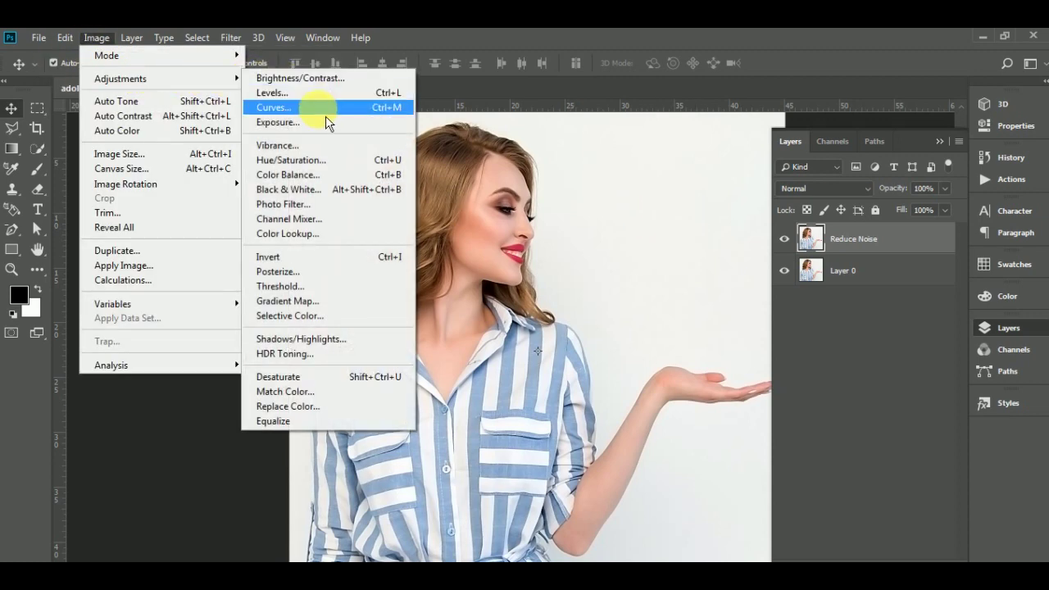
left_click(325, 113)
left_click_drag(538, 102, 614, 99)
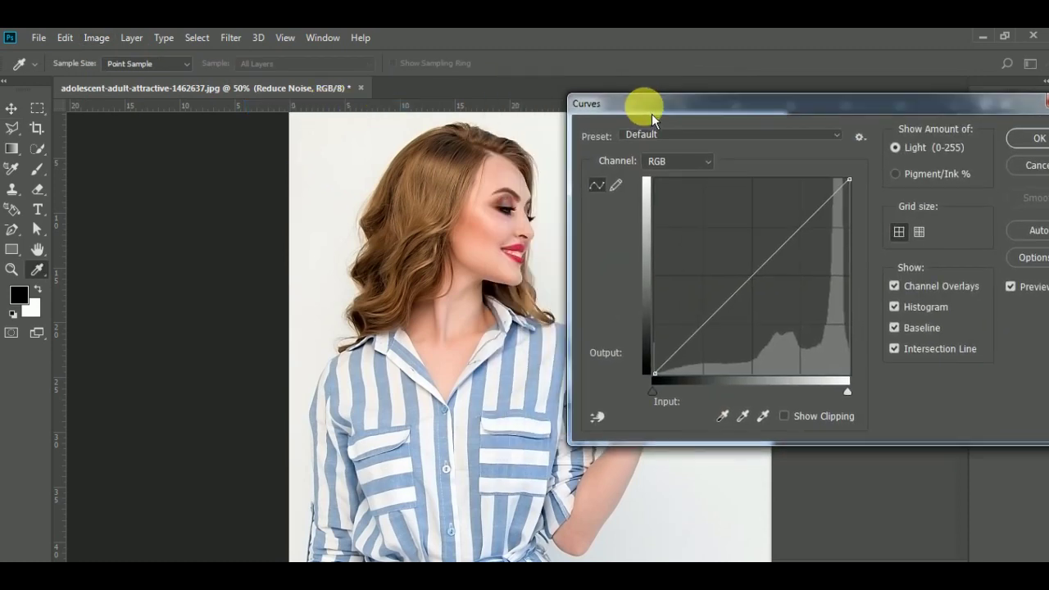
left_click(753, 278)
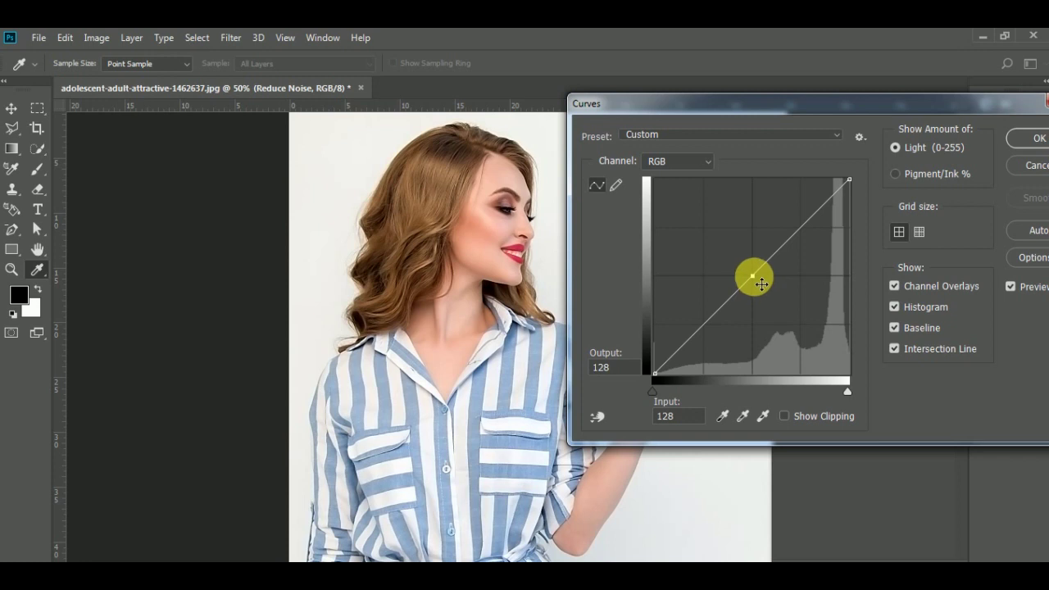
left_click_drag(761, 283, 755, 279)
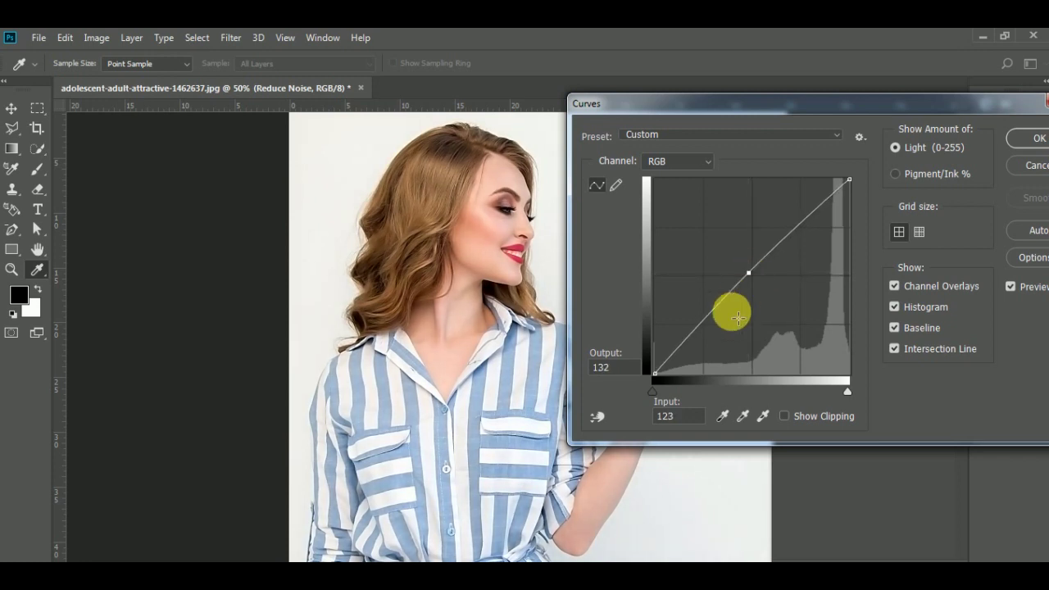
left_click(665, 363)
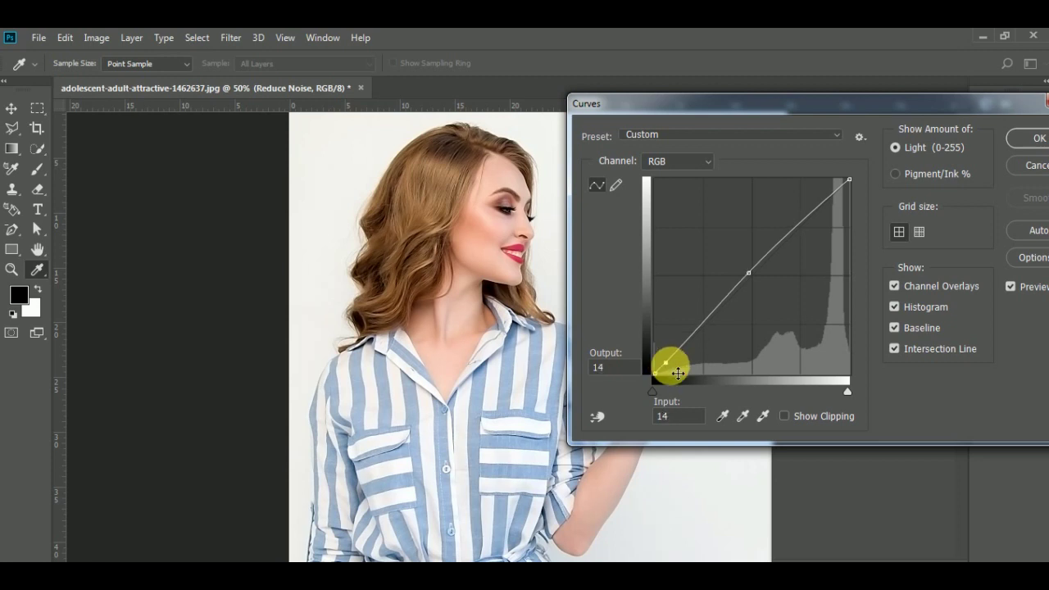
left_click_drag(666, 363, 666, 359)
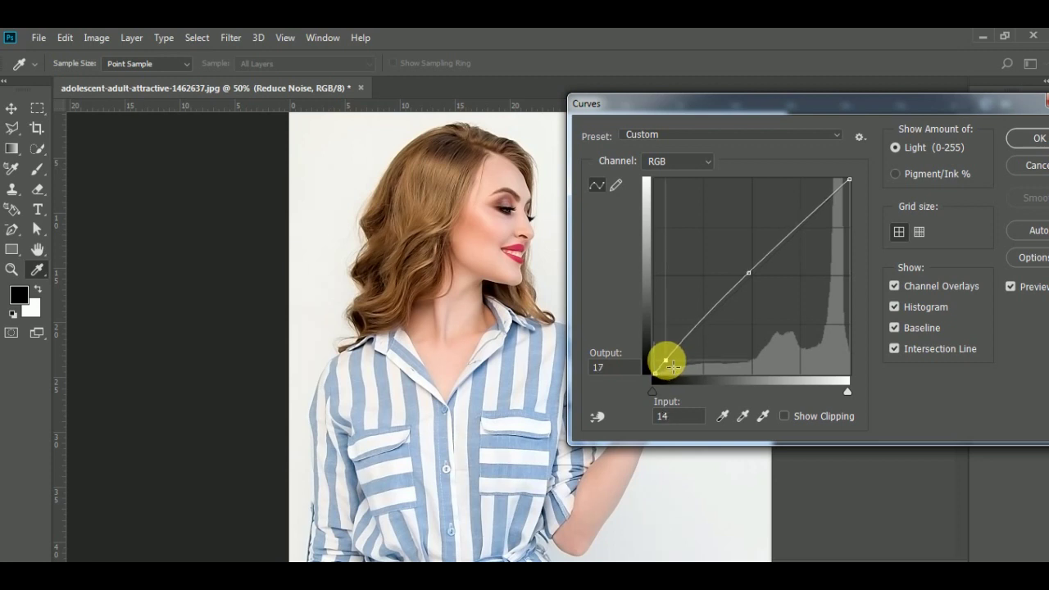
left_click(829, 200)
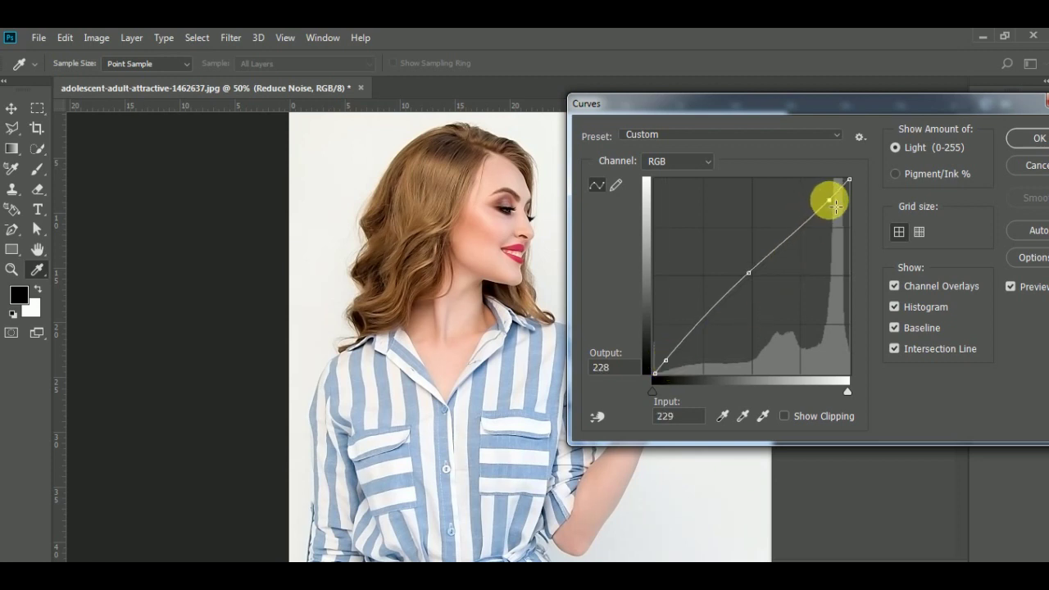
left_click_drag(835, 206, 833, 203)
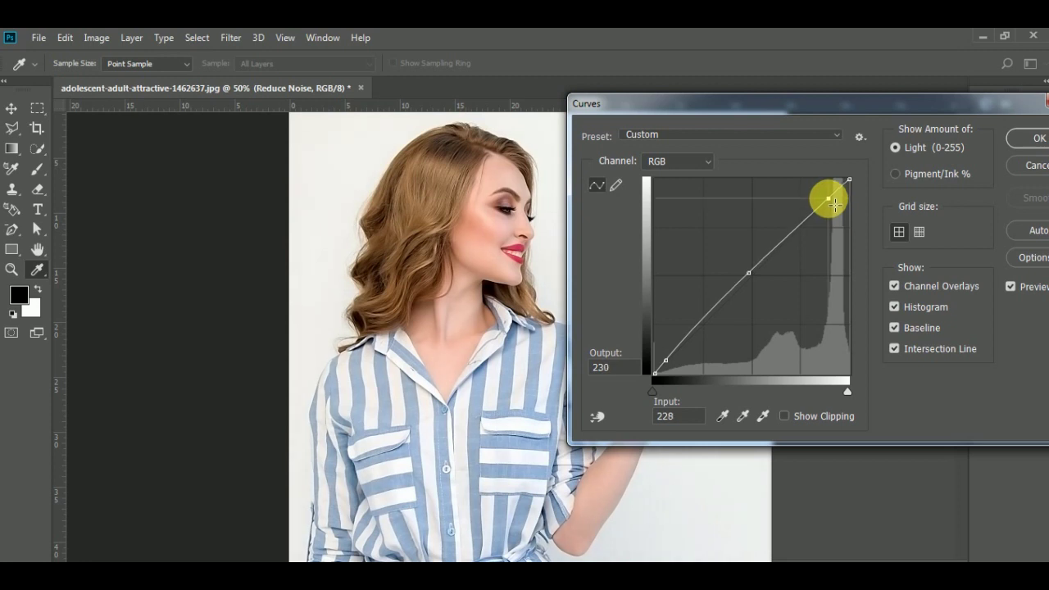
left_click(1029, 140)
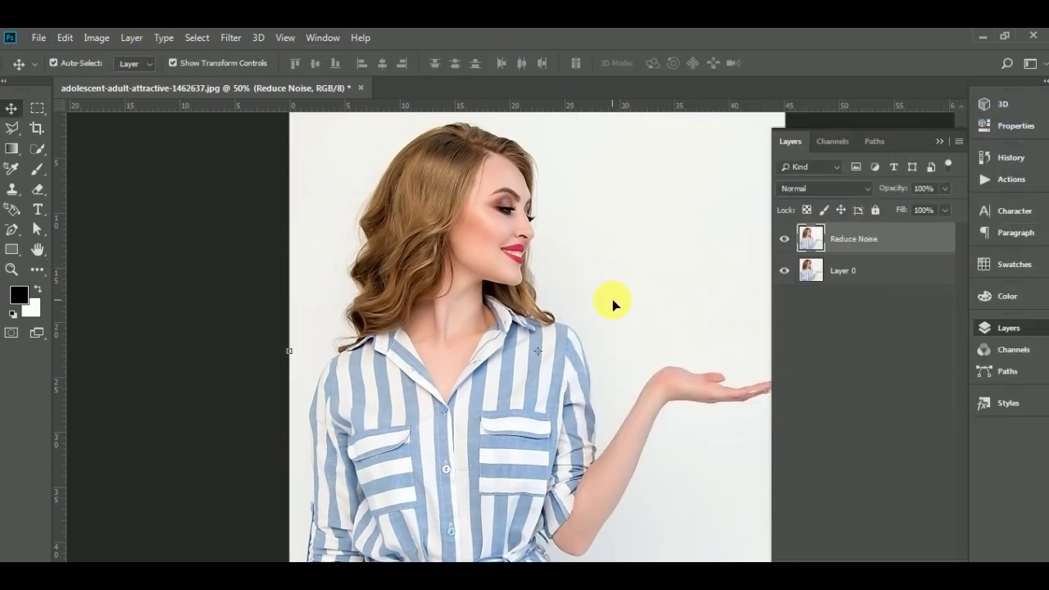
- Zoom the portrait to 100%, centred on the face
key("ctrl+plus")
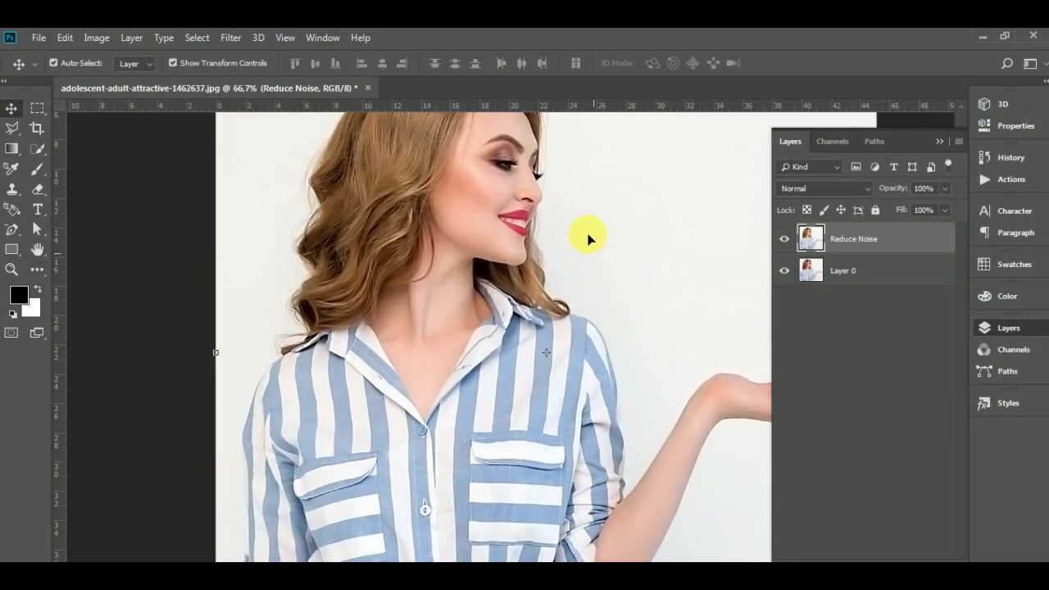
scroll(574, 331, "up", 3)
key("ctrl+plus")
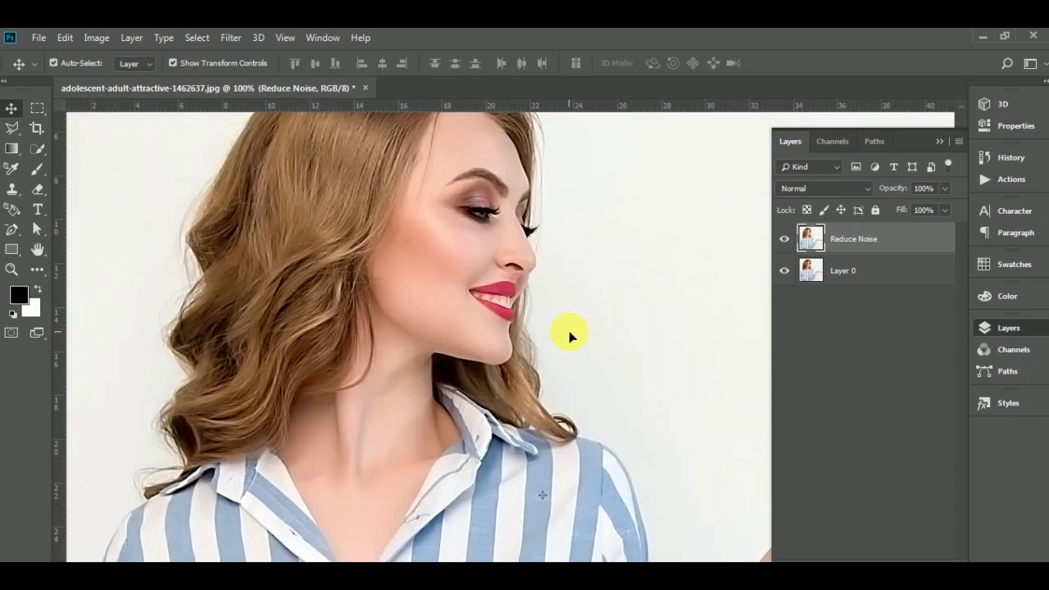
left_click_drag(568, 331, 539, 416)
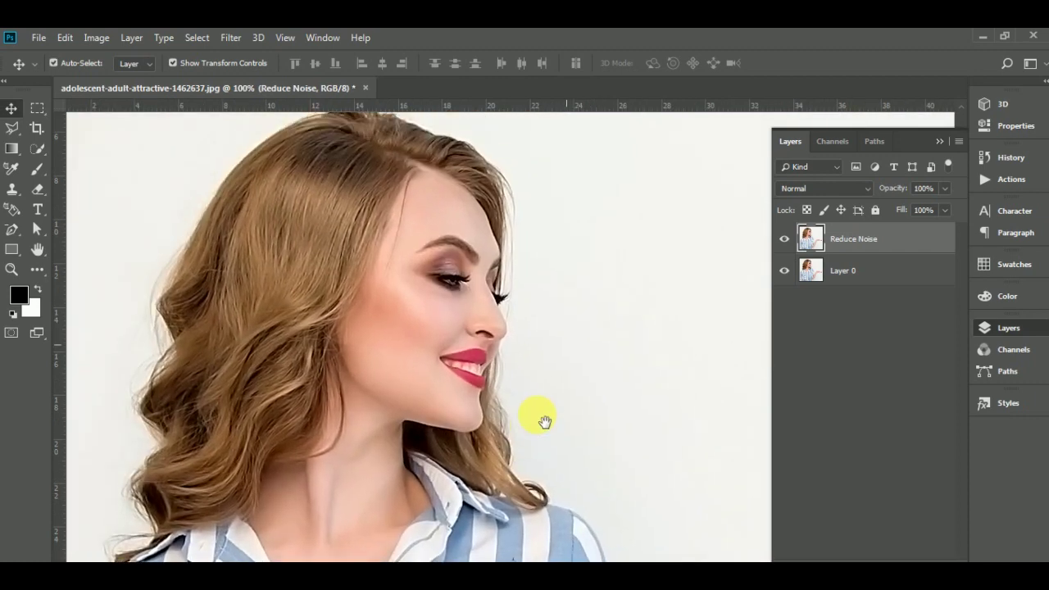
- Toggle the Reduce Noise layer off and on twice to compare, then collapse the Layers panel
left_click(784, 239)
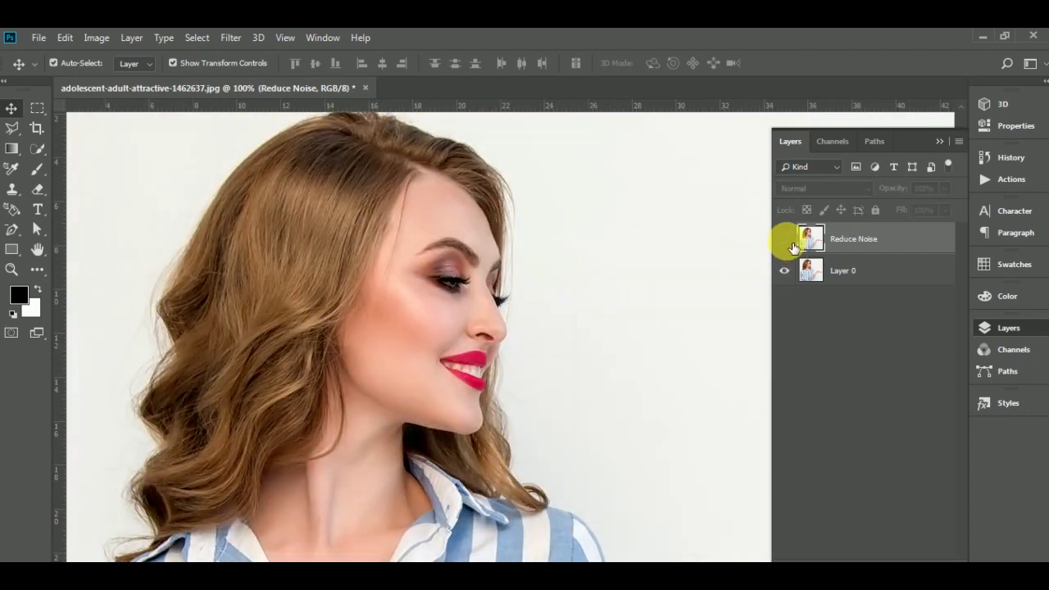
left_click(783, 239)
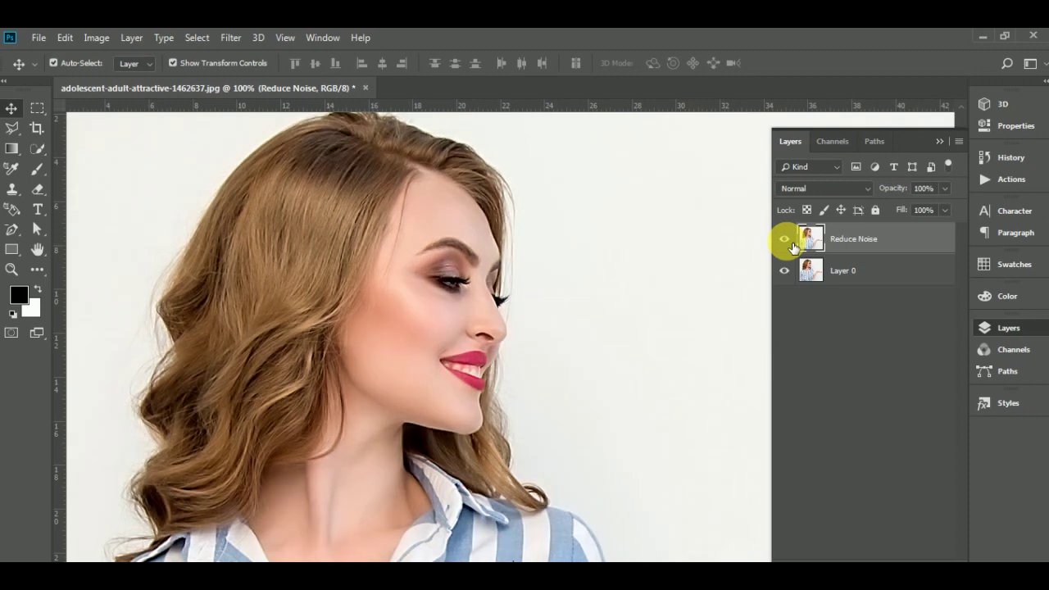
left_click(784, 240)
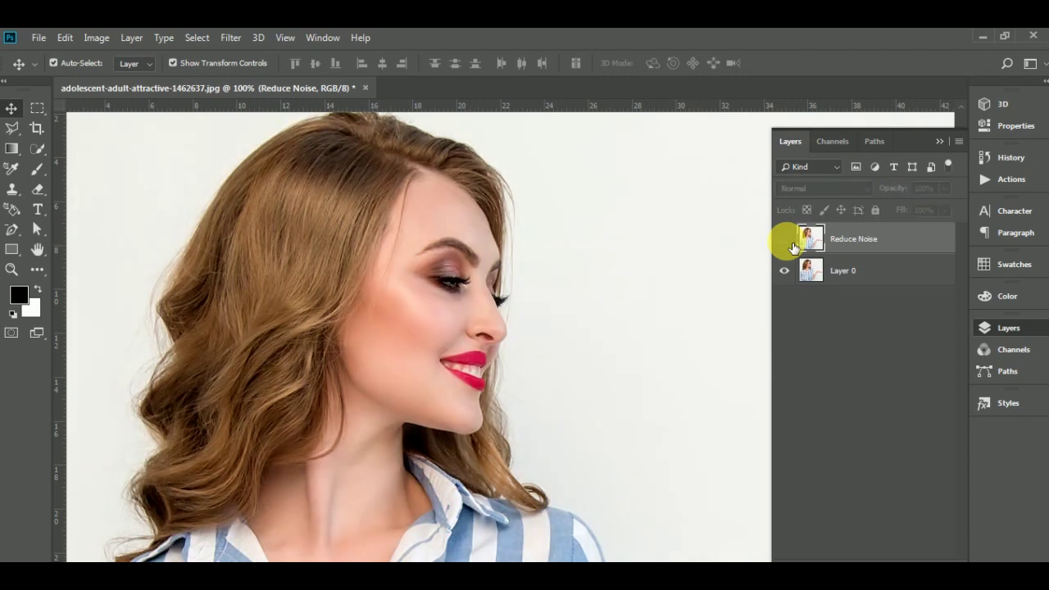
left_click(784, 240)
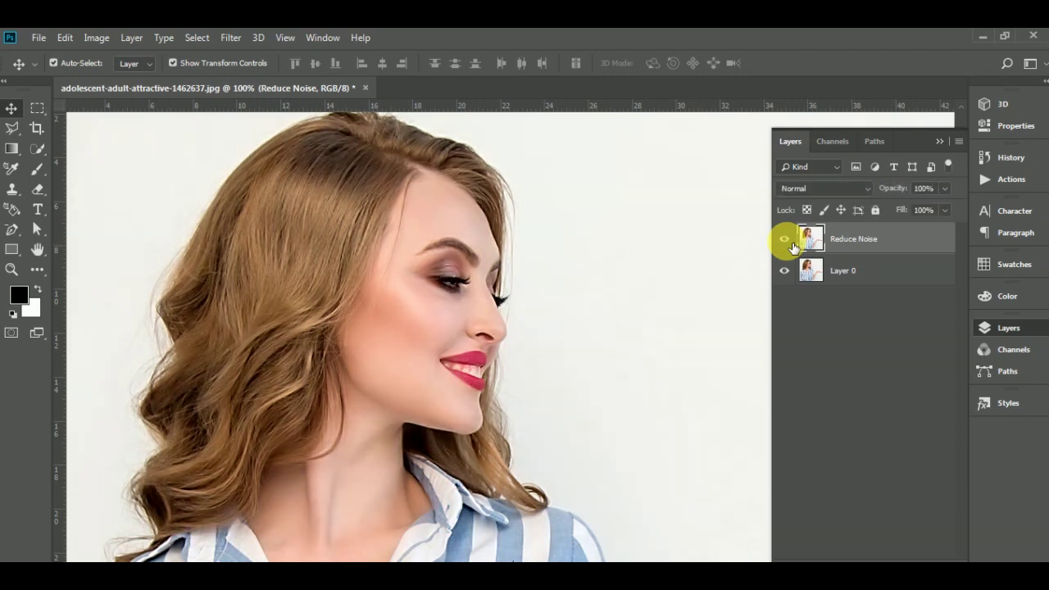
left_click(1006, 328)
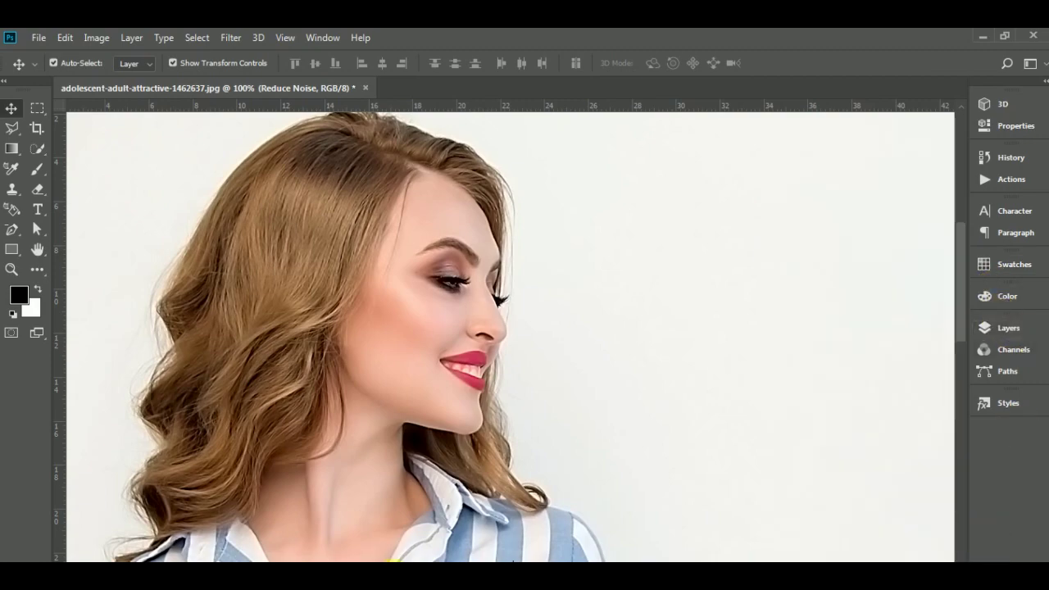